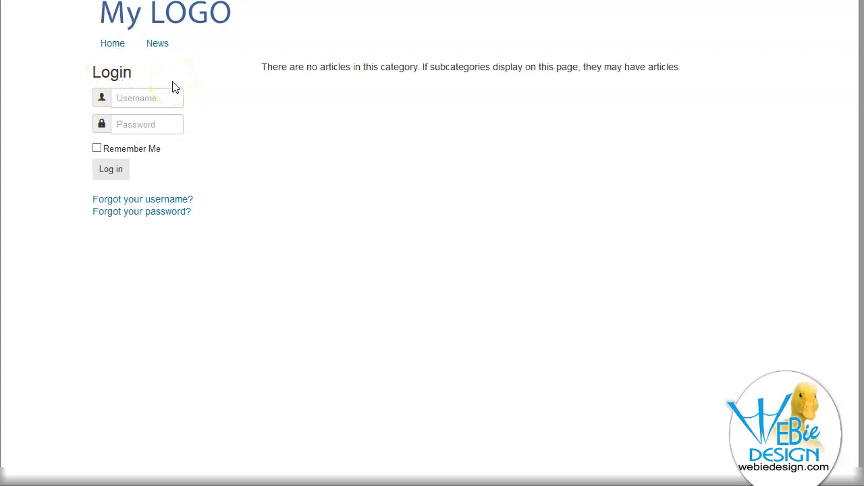
Log in to the website by entering the account's username and password with Remember Me enabled
{"action": "left_click", "coordinate": [139, 94]}
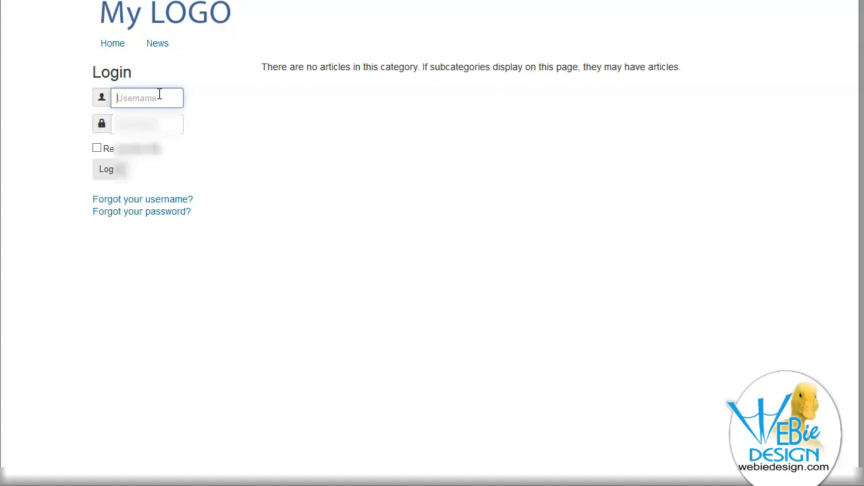
{"action": "type", "text": "Mary"}
{"action": "left_click", "coordinate": [234, 128]}
{"action": "left_click", "coordinate": [147, 126]}
{"action": "type", "text": "••"}
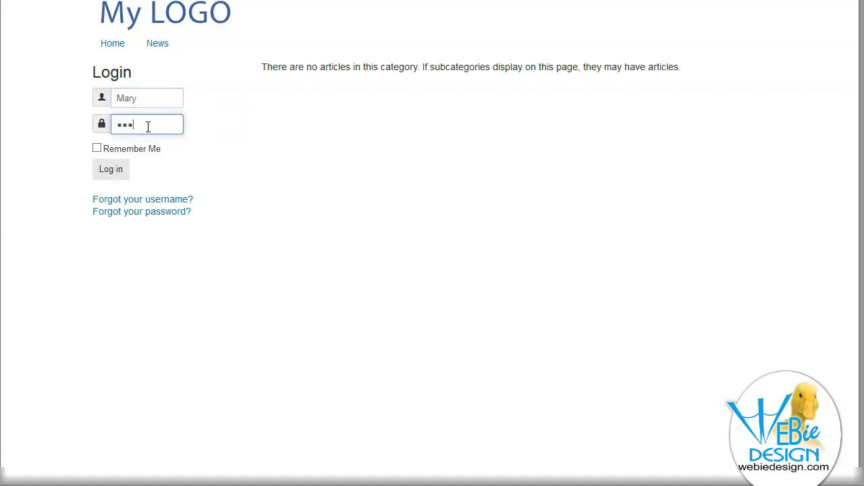
{"action": "type", "text": "•••••••"}
{"action": "left_click", "coordinate": [98, 149]}
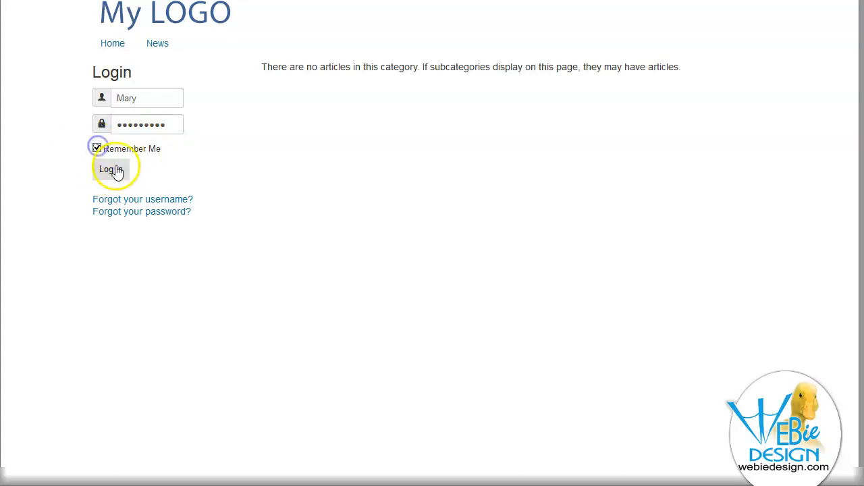
{"action": "left_click", "coordinate": [112, 170]}
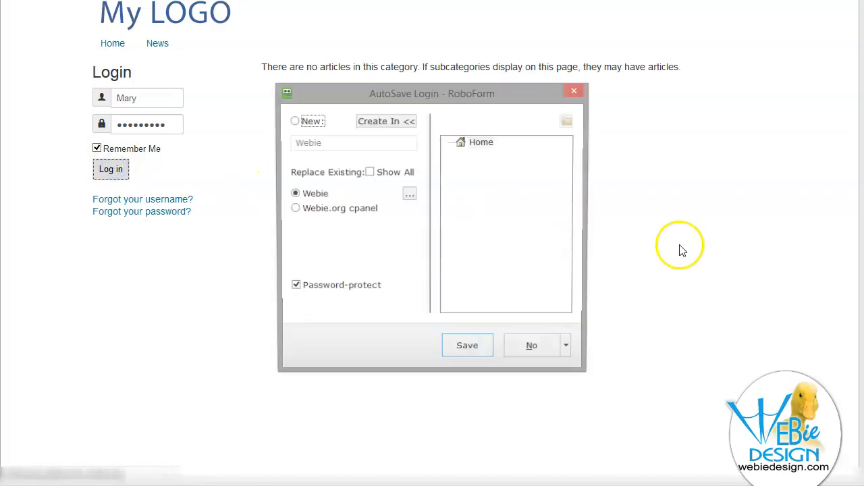
{"action": "left_click_drag", "start_coordinate": [495, 94], "coordinate": [863, 310]}
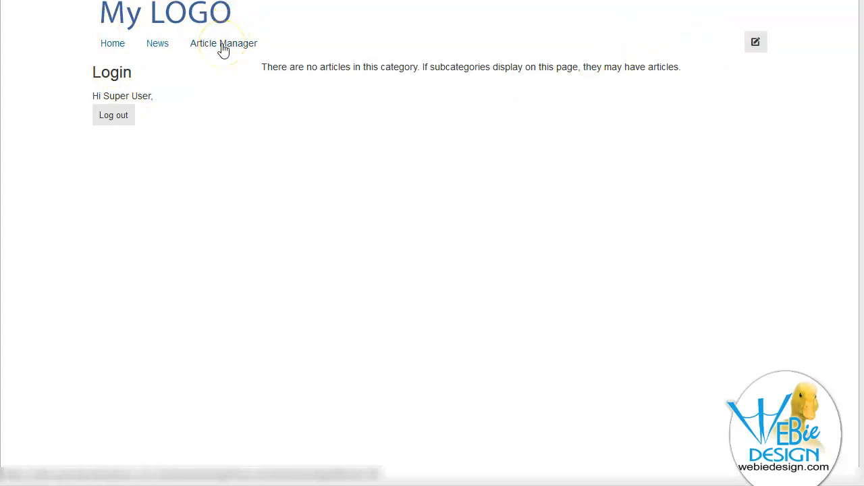
Start a new article from the Article Manager and title it "News !!!!"
{"action": "left_click", "coordinate": [223, 48]}
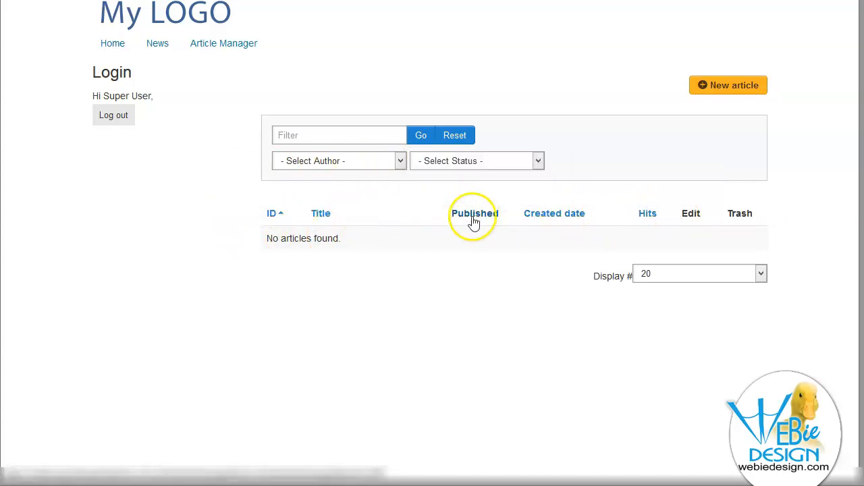
{"action": "left_click", "coordinate": [716, 85]}
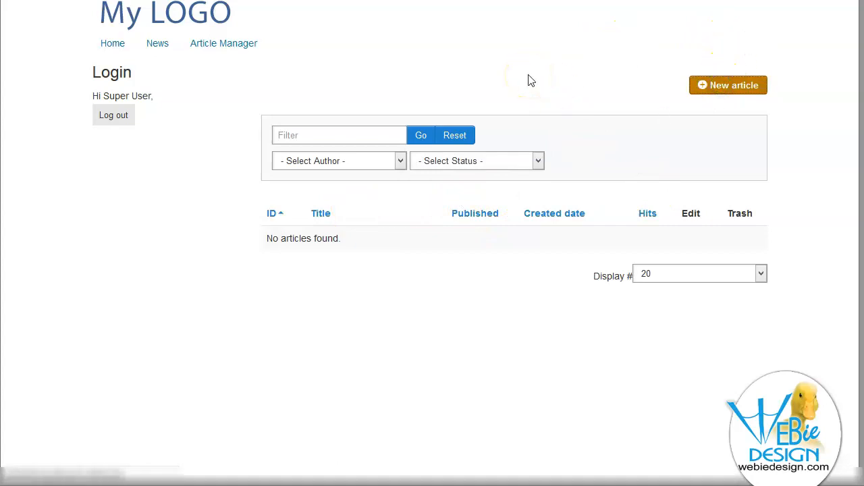
{"action": "left_click", "coordinate": [277, 131]}
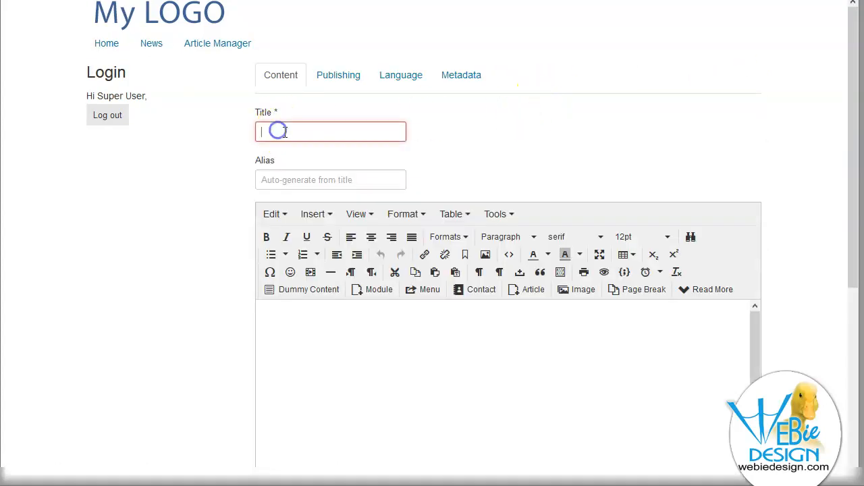
{"action": "type", "text": "New"}
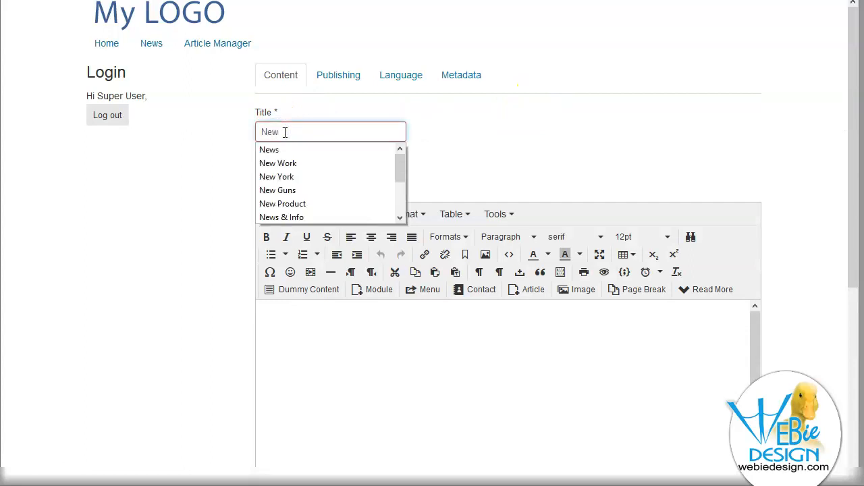
{"action": "type", "text": "s !!!!"}
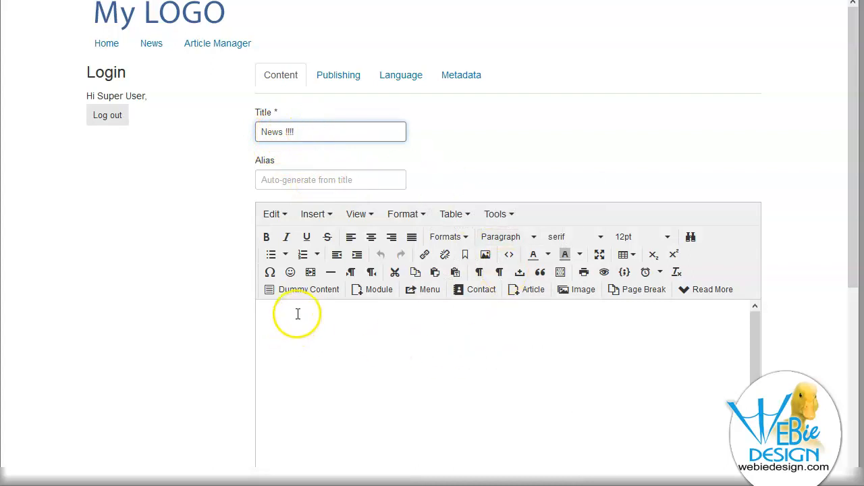
Insert dummy content of the Default (Kitchen Sink) type into the article body and review the generated text
{"action": "left_click", "coordinate": [313, 291]}
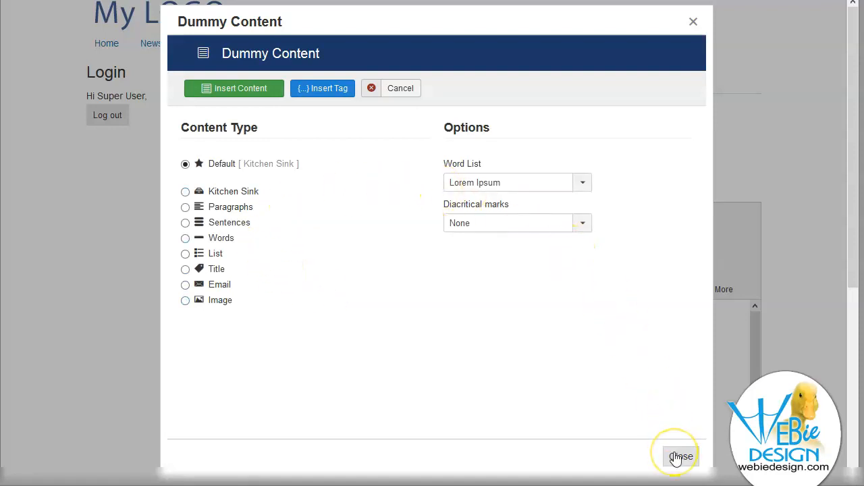
{"action": "left_click", "coordinate": [264, 91]}
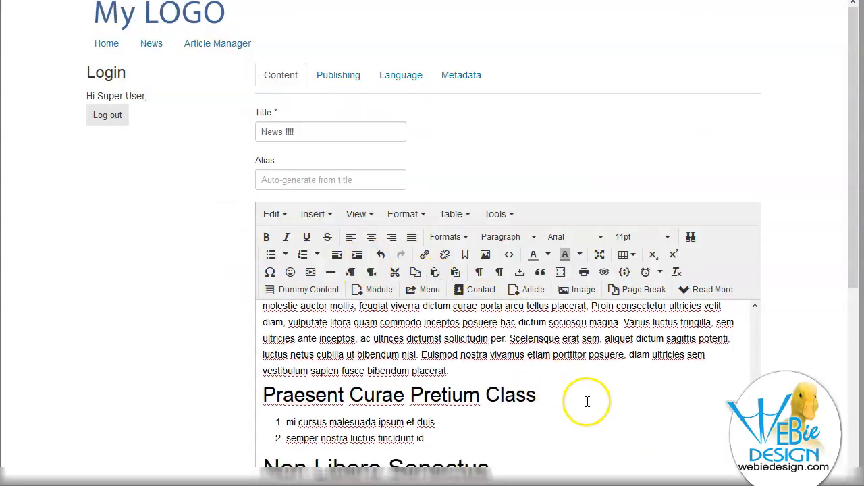
{"action": "scroll", "coordinate": [588, 401], "scroll_direction": "down", "scroll_amount": 5}
{"action": "scroll", "coordinate": [575, 286], "scroll_direction": "up", "scroll_amount": 3}
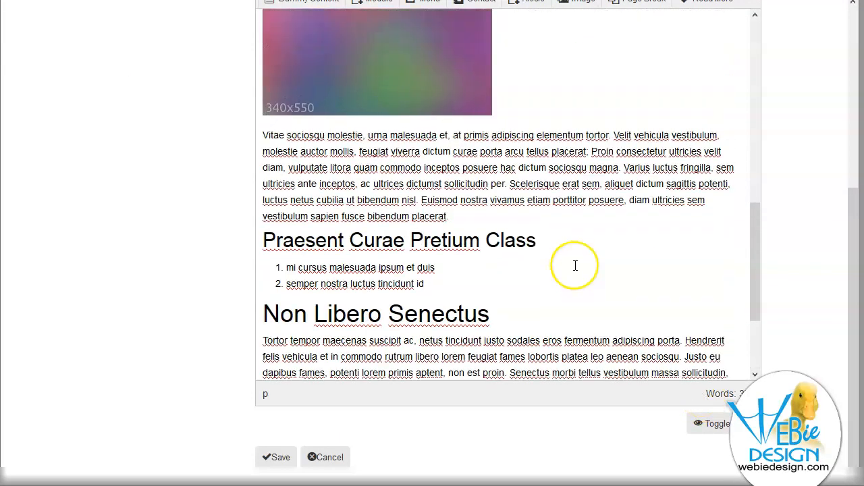
{"action": "scroll", "coordinate": [576, 265], "scroll_direction": "up", "scroll_amount": 8}
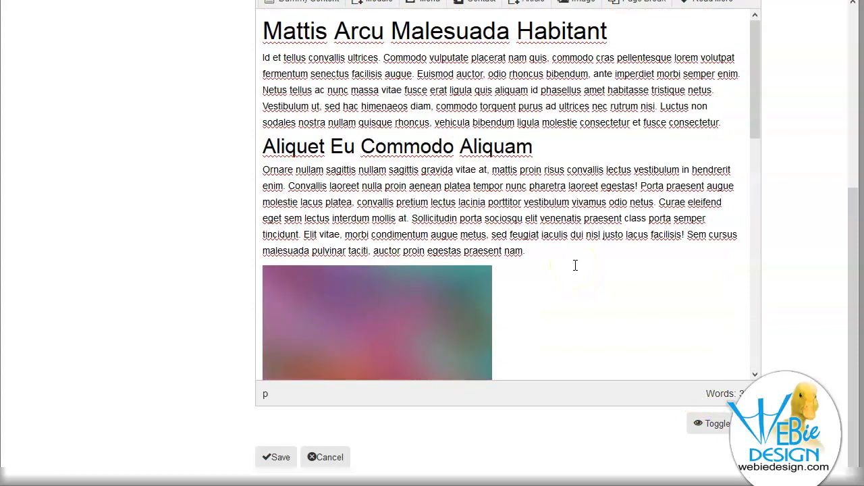
{"action": "scroll", "coordinate": [568, 203], "scroll_direction": "up", "scroll_amount": 4}
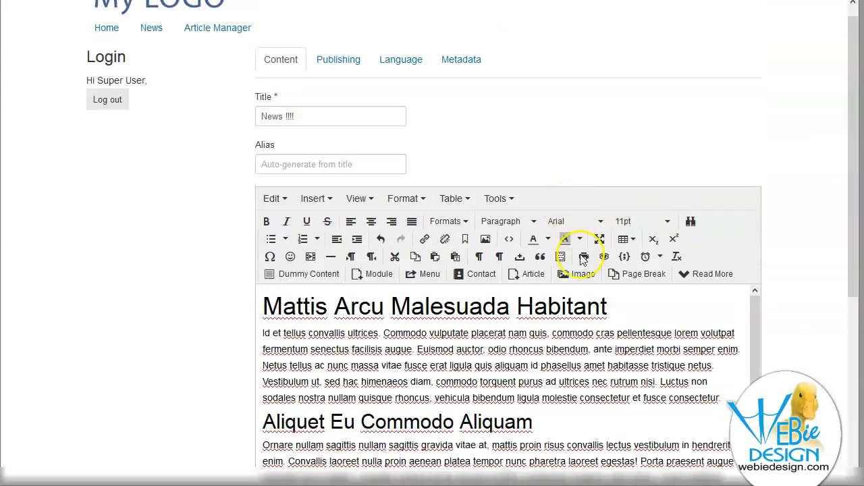
Insert a Read More break after the first paragraph, just above the "Aliquet Eu Commodo Aliquam" heading
{"action": "scroll", "coordinate": [582, 273], "scroll_direction": "down", "scroll_amount": 2}
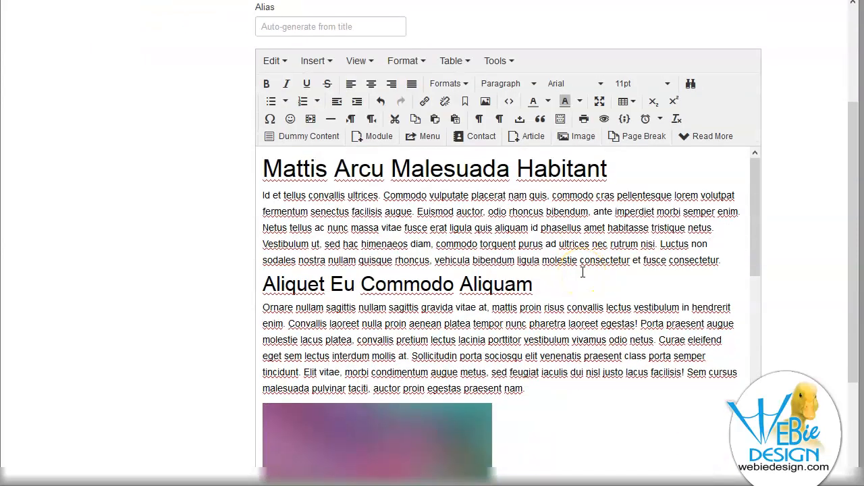
{"action": "scroll", "coordinate": [582, 274], "scroll_direction": "down", "scroll_amount": 10}
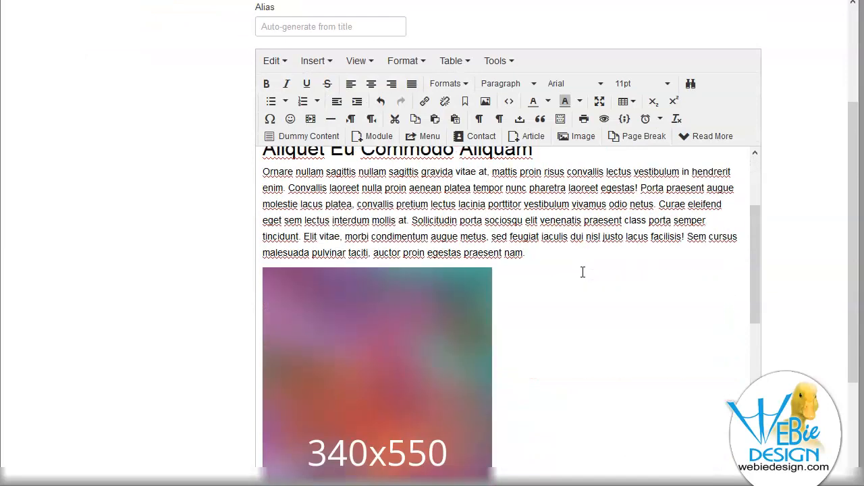
{"action": "scroll", "coordinate": [579, 286], "scroll_direction": "up", "scroll_amount": 15}
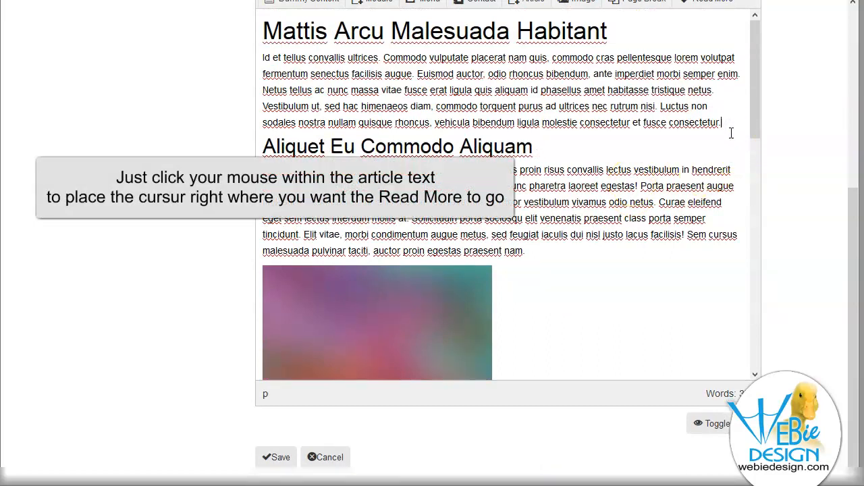
{"action": "scroll", "coordinate": [802, 150], "scroll_direction": "up", "scroll_amount": 4}
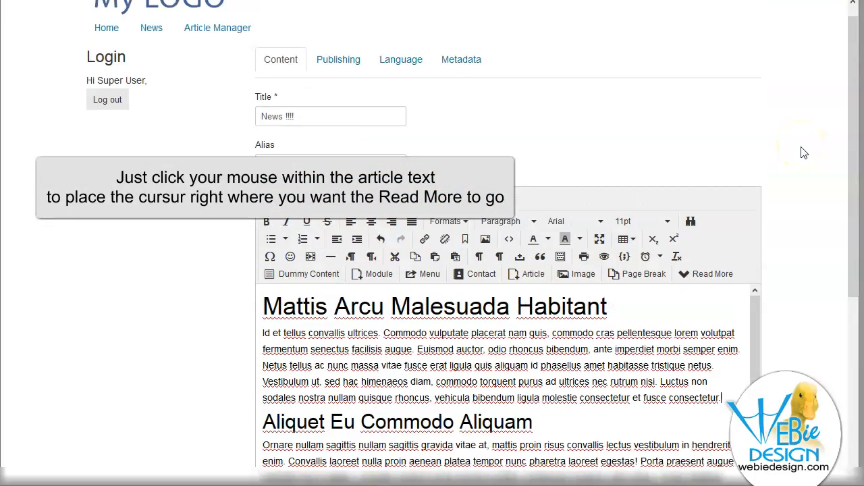
{"action": "scroll", "coordinate": [803, 152], "scroll_direction": "down", "scroll_amount": 2}
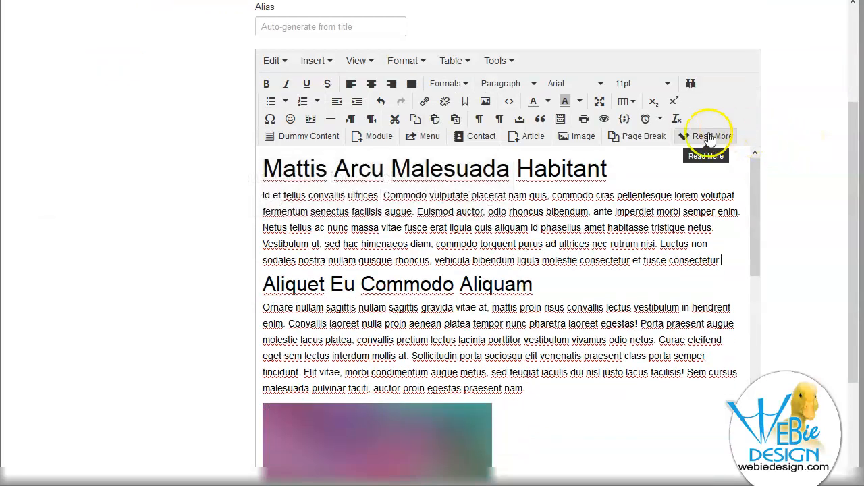
{"action": "left_click", "coordinate": [699, 143]}
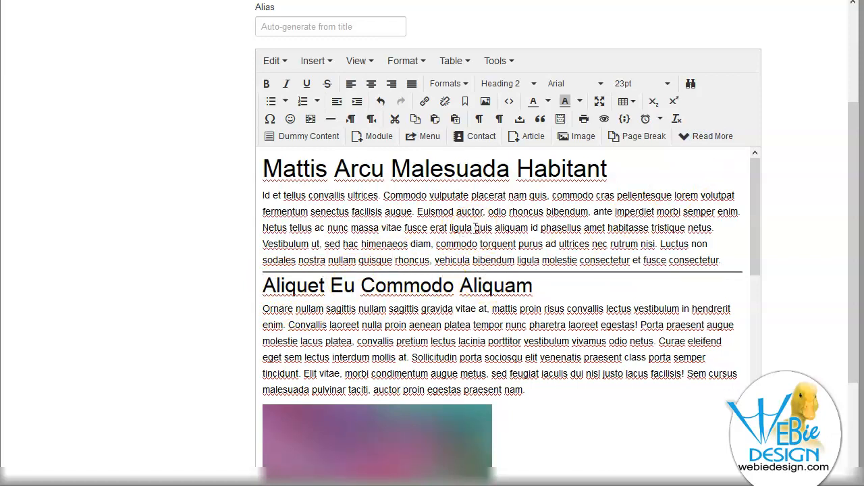
Set the article's category to News in its publishing settings
{"action": "scroll", "coordinate": [477, 228], "scroll_direction": "up", "scroll_amount": 2}
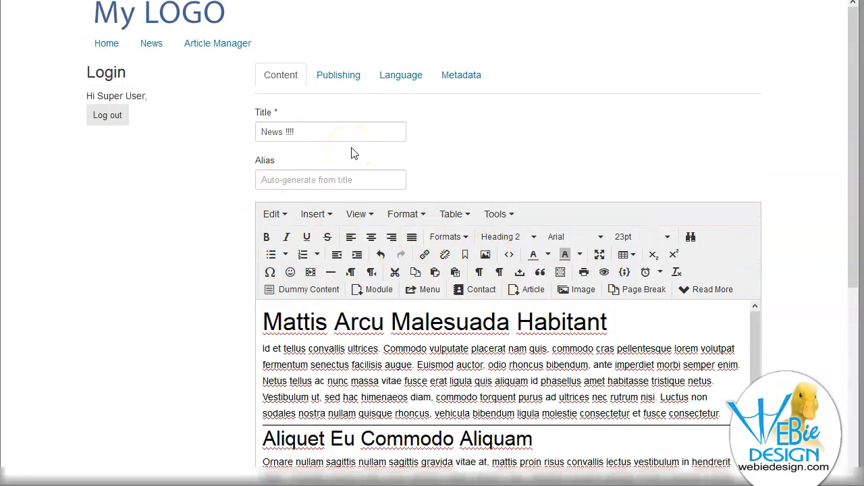
{"action": "left_click", "coordinate": [387, 156]}
{"action": "mouse_move", "coordinate": [421, 161]}
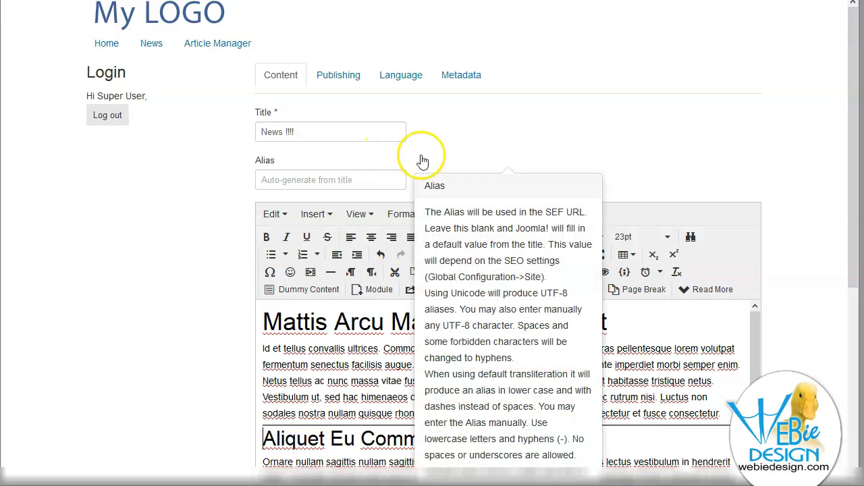
{"action": "left_click", "coordinate": [336, 79]}
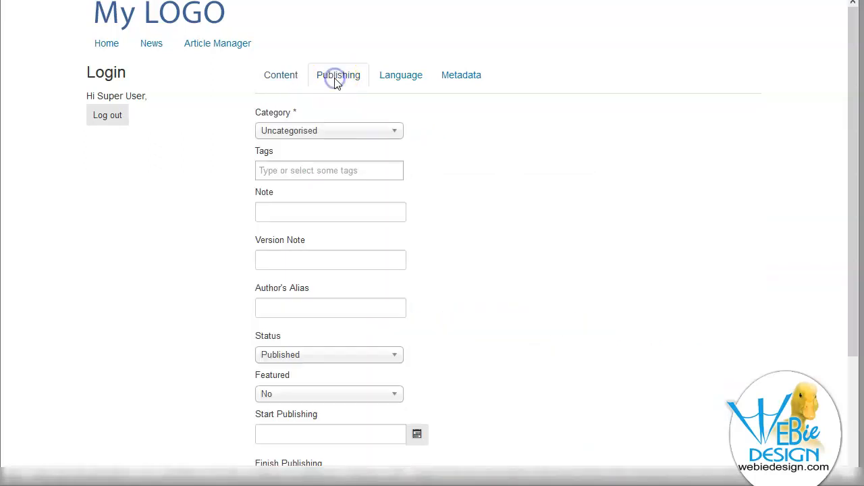
{"action": "left_click", "coordinate": [351, 130]}
{"action": "left_click", "coordinate": [272, 191]}
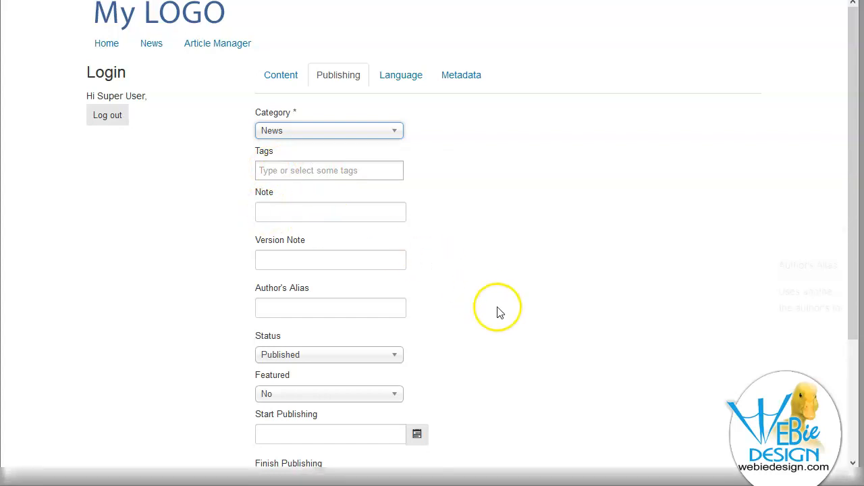
Review the remaining publishing options, keep the status as Published, and save the article
{"action": "scroll", "coordinate": [497, 311], "scroll_direction": "down", "scroll_amount": 2}
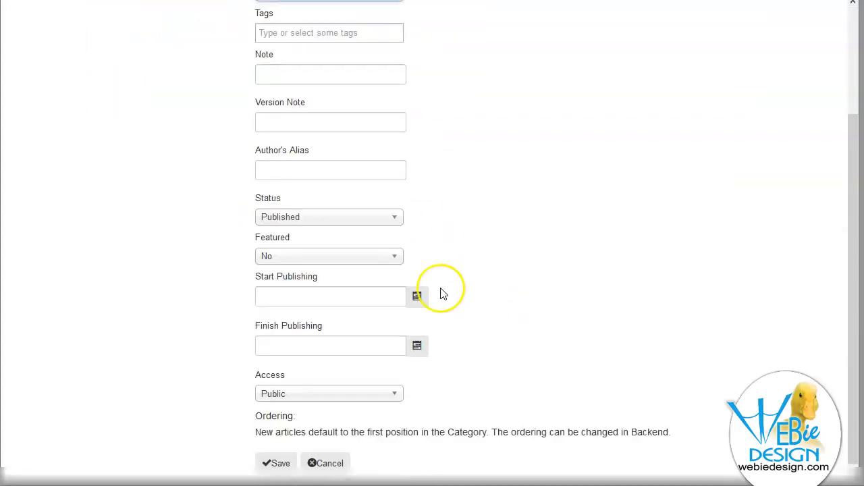
{"action": "left_click", "coordinate": [294, 219]}
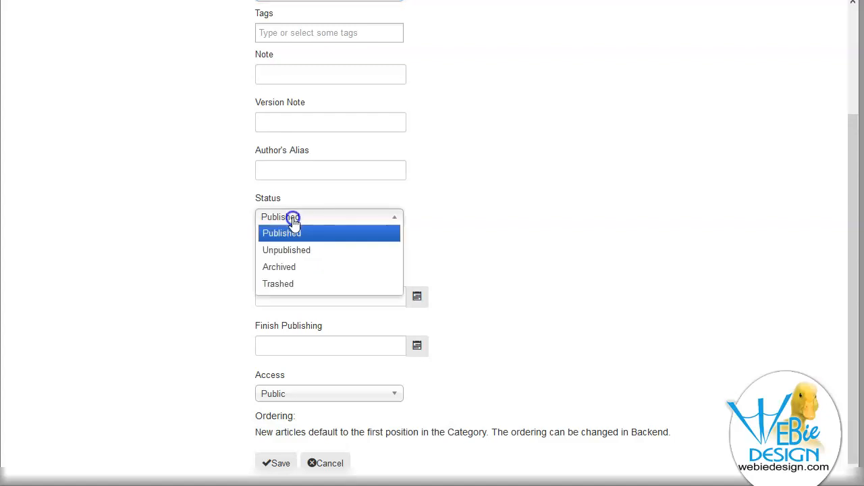
{"action": "left_click", "coordinate": [527, 240]}
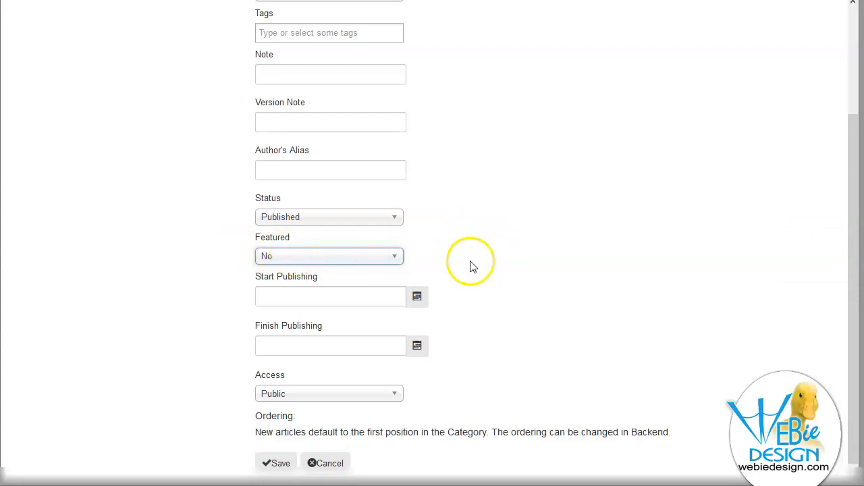
{"action": "scroll", "coordinate": [472, 268], "scroll_direction": "down", "scroll_amount": 1}
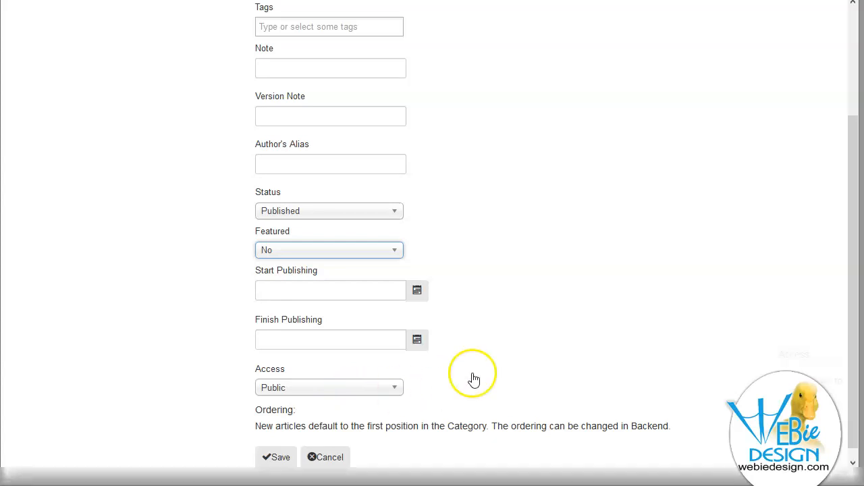
{"action": "left_click", "coordinate": [281, 458]}
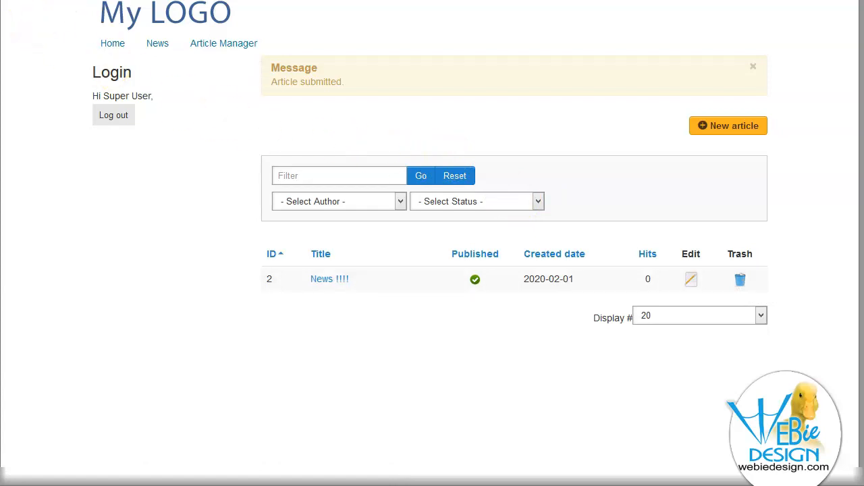
View the article's intro on the News page, then open its full text and read through it
{"action": "left_click", "coordinate": [156, 41]}
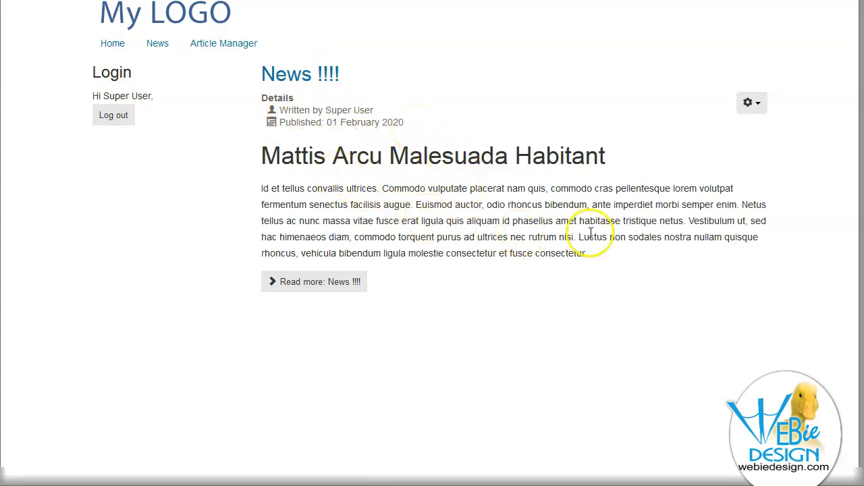
{"action": "left_click", "coordinate": [315, 287]}
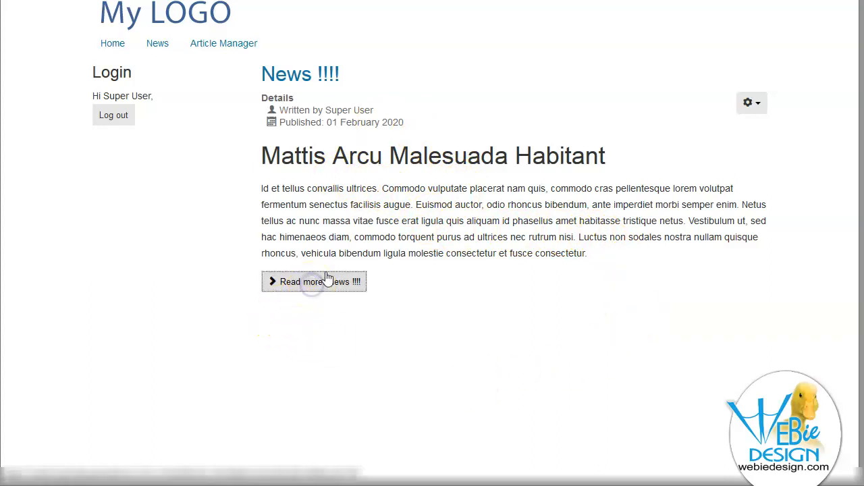
{"action": "scroll", "coordinate": [544, 293], "scroll_direction": "down", "scroll_amount": 1}
{"action": "scroll", "coordinate": [544, 300], "scroll_direction": "down", "scroll_amount": 10}
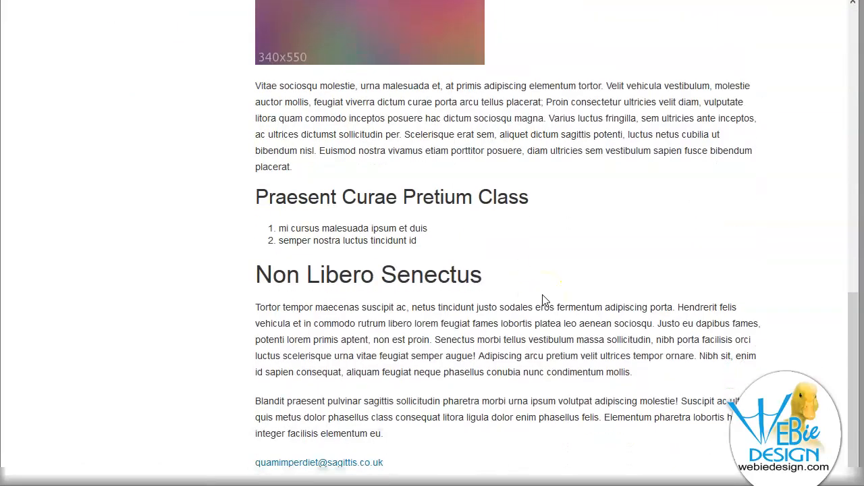
{"action": "scroll", "coordinate": [544, 299], "scroll_direction": "up", "scroll_amount": 10}
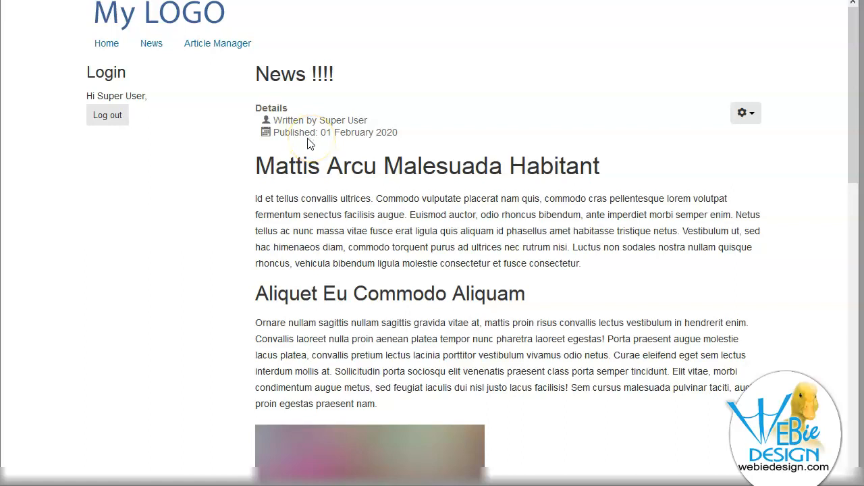
Return to the Article Manager, log out of the site, and view the News page as a visitor
{"action": "left_click", "coordinate": [210, 45]}
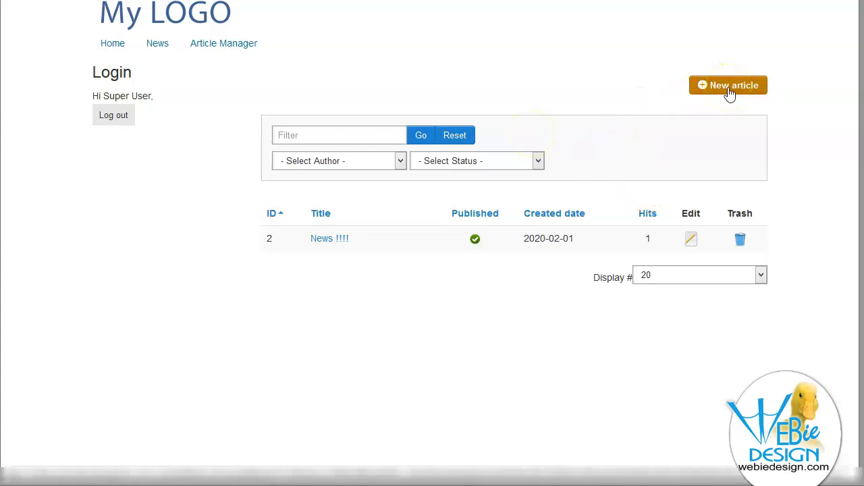
{"action": "mouse_move", "coordinate": [121, 115]}
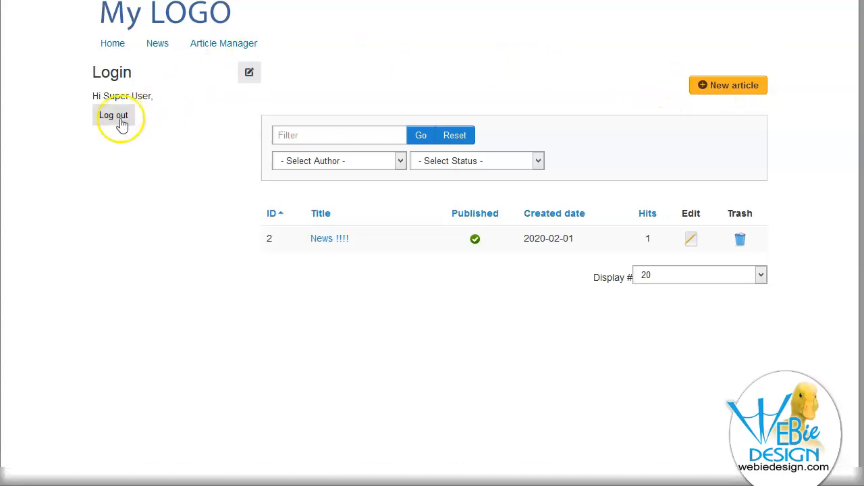
{"action": "left_click", "coordinate": [118, 121]}
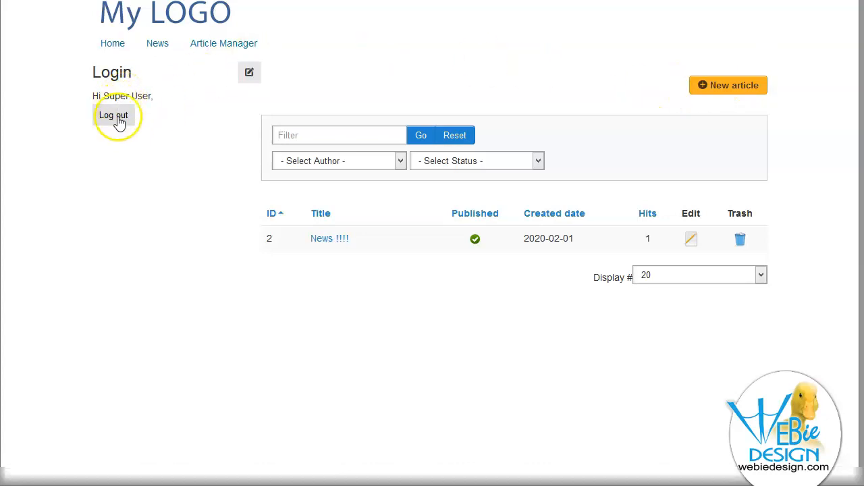
{"action": "left_click", "coordinate": [118, 117]}
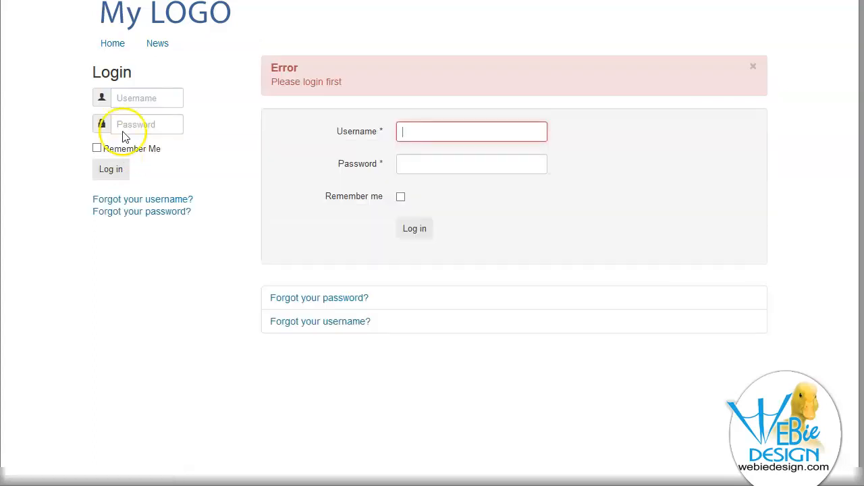
{"action": "left_click", "coordinate": [156, 43]}
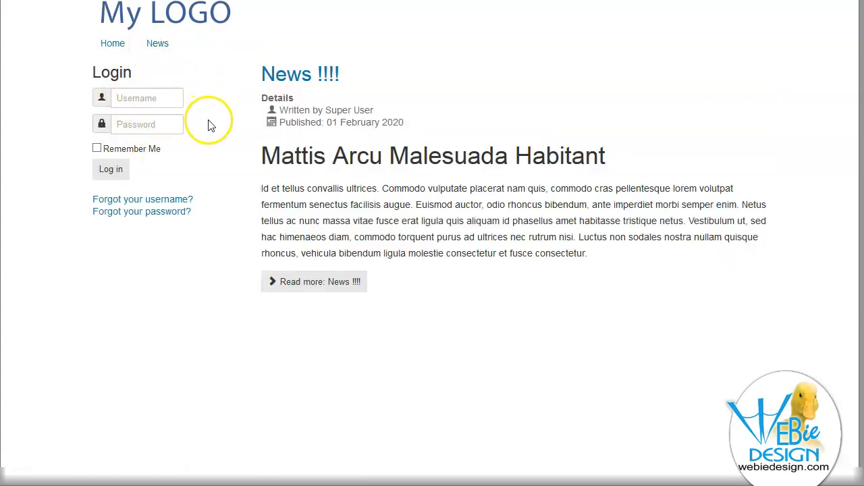